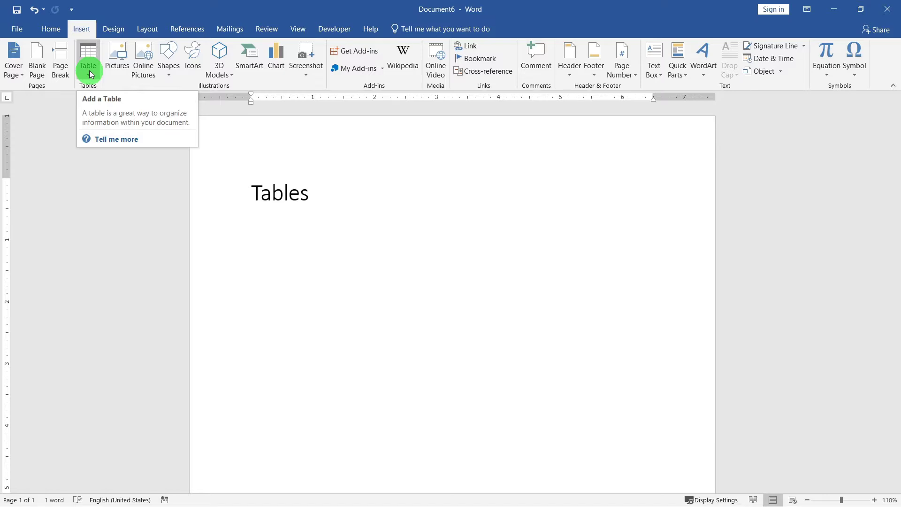
Step: Insert a five-column, two-row table below the title and fill its header row with One, Two, Three and Four, leaving the first cell blank
click(89, 70)
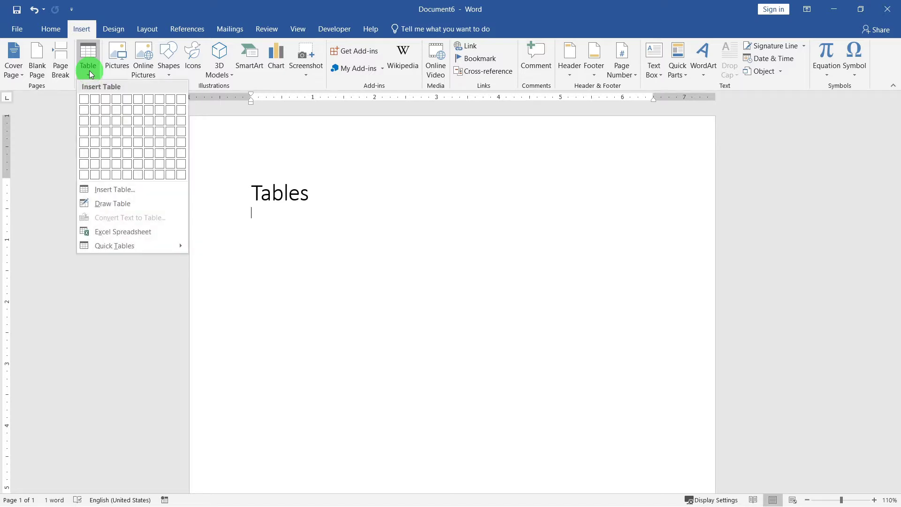
click(129, 116)
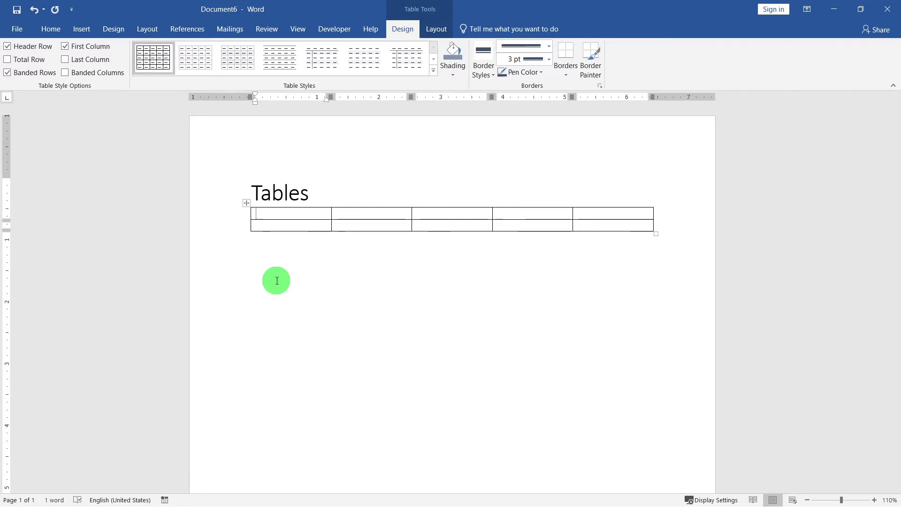
key(Tab)
text(One)
key(Tab)
text(Two)
key(Tab)
text(Thre)
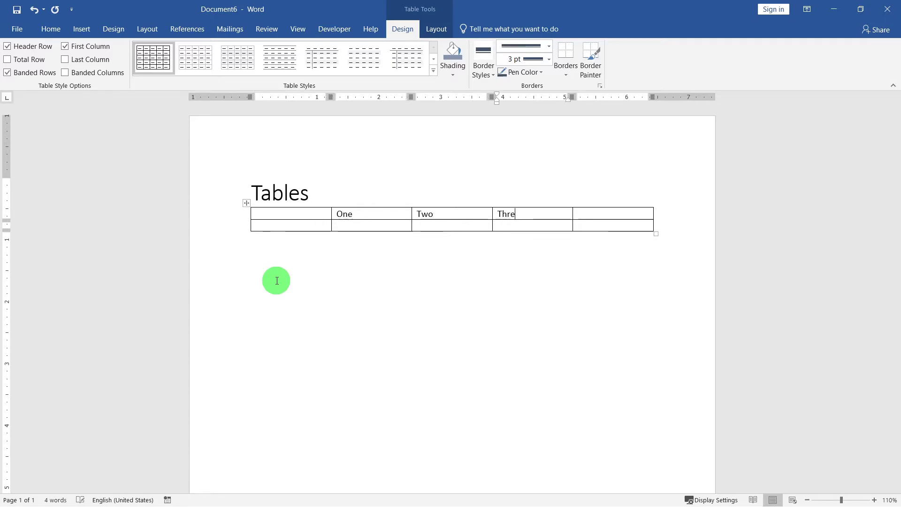
text(e)
key(Tab)
text(Four)
Step: Fill the table's second row with A, 32, 403, 430 and 4320
key(Tab)
text(A)
key(Tab)
text(32)
key(Tab)
text(403)
key(Tab)
text(430)
key(Tab)
text(4320)
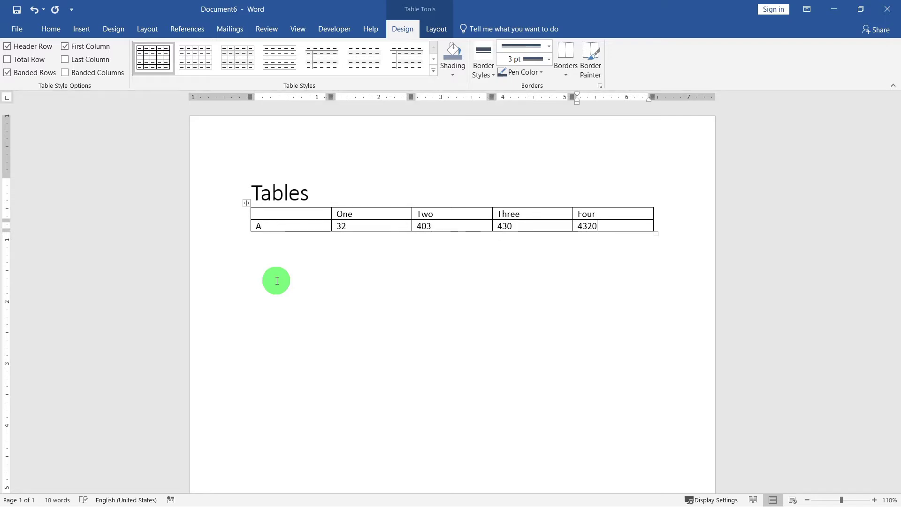
Step: Add a row to the end of the table containing B, 302, 302, 302 and 4320
key(Tab)
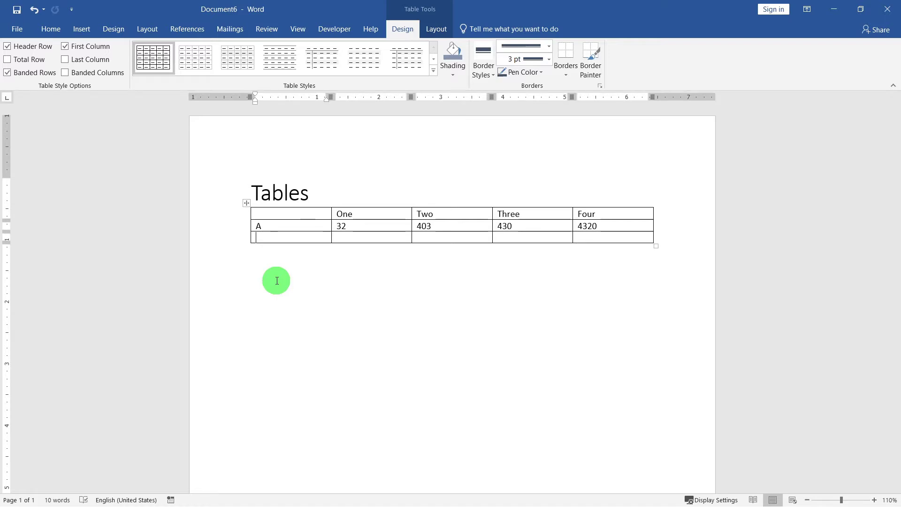
text(B)
key(Tab)
text(302)
key(Tab)
text(302)
key(Tab)
text(302	432)
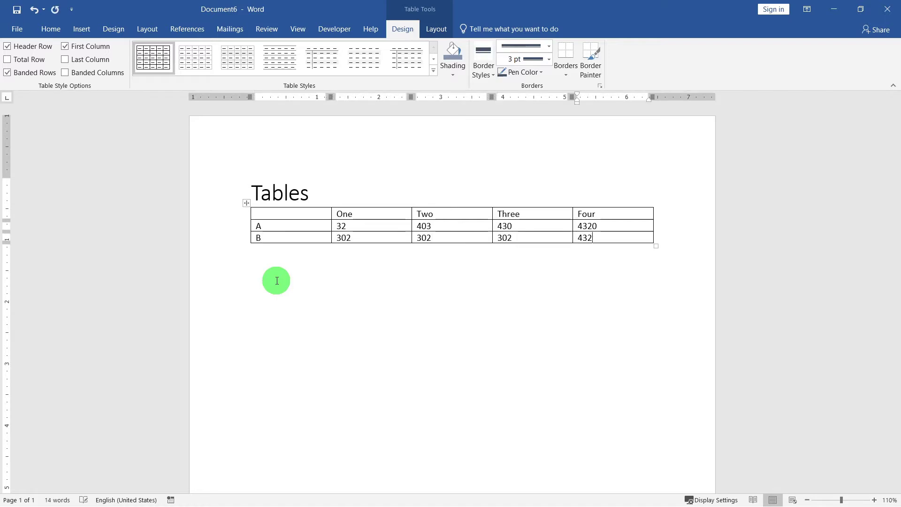
text(0)
Step: Add another row below B containing C, 49, 39, 39 and 392
key(Tab)
text(C)
key(Tab)
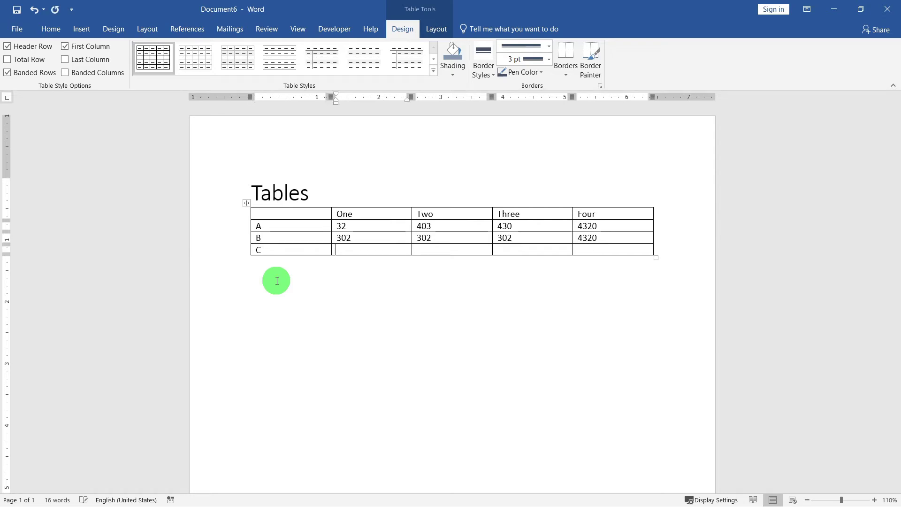
text(49)
key(Tab)
text(39)
key(Tab)
text(39)
key(Tab)
text(392)
Step: Add a row below C containing D, 430, 320, 320 and 230
key(Tab)
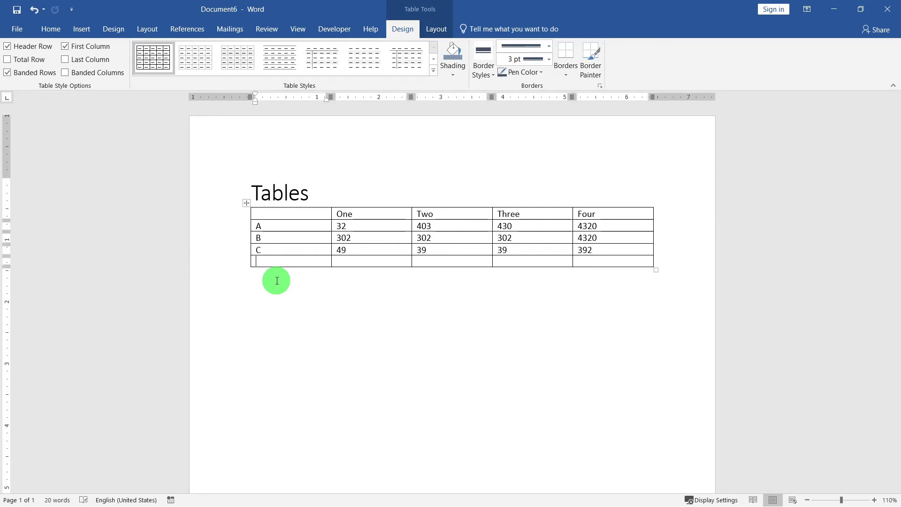
text(D)
key(Tab)
text(430)
key(Tab)
text(320)
key(Tab)
text(320	230)
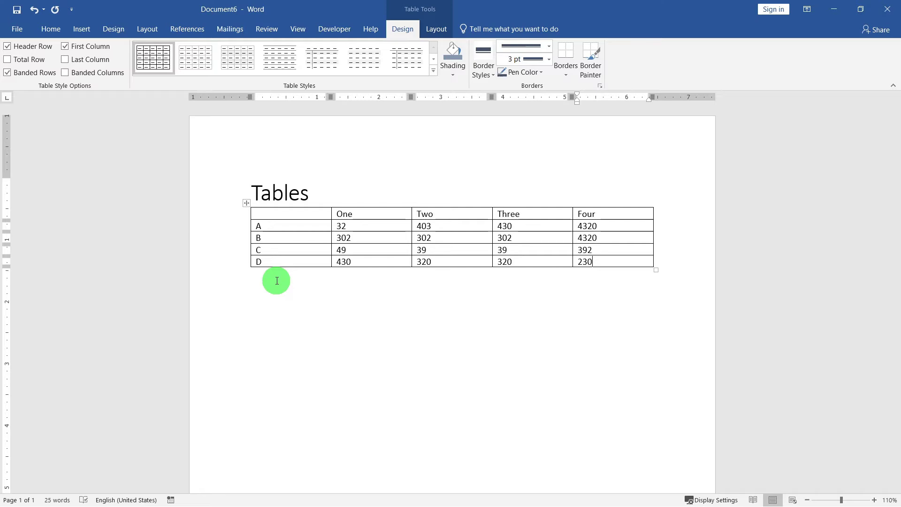
Step: Insert a column between Two and Three and give it the header Two 1/2
click(436, 238)
click(432, 32)
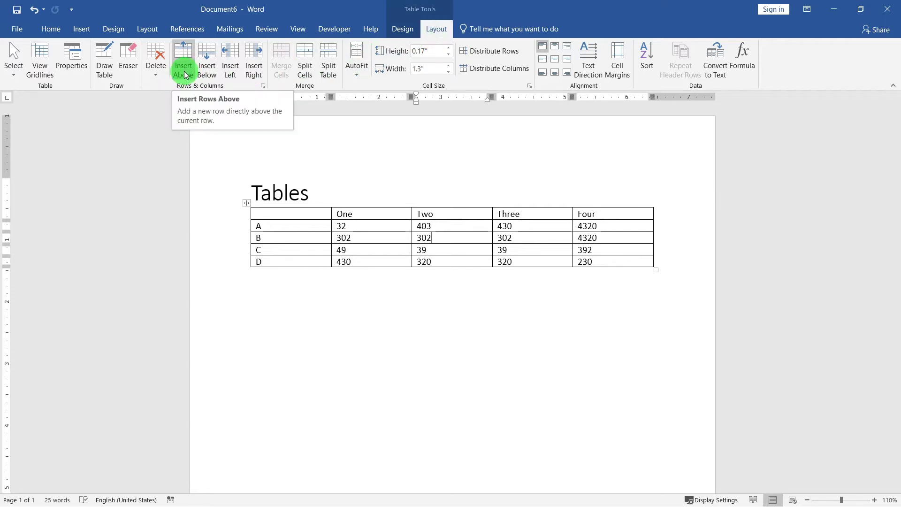
click(249, 63)
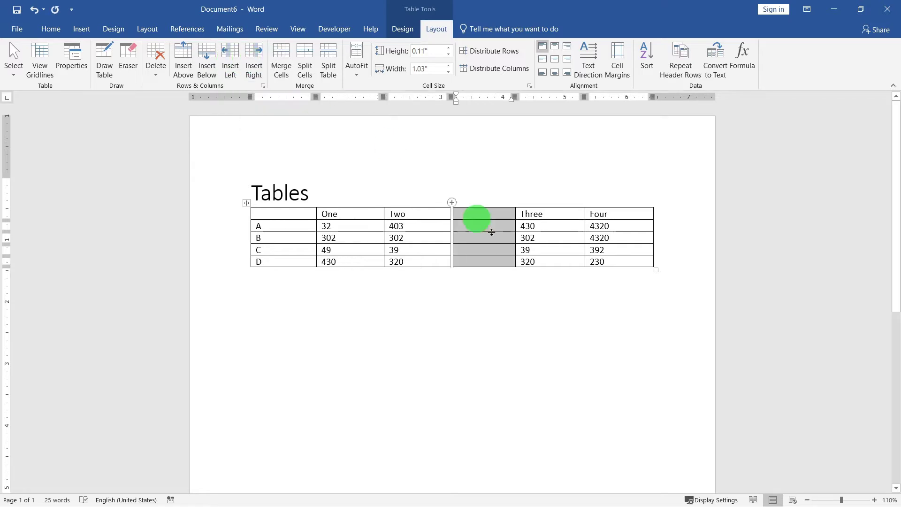
click(478, 214)
text(Two)
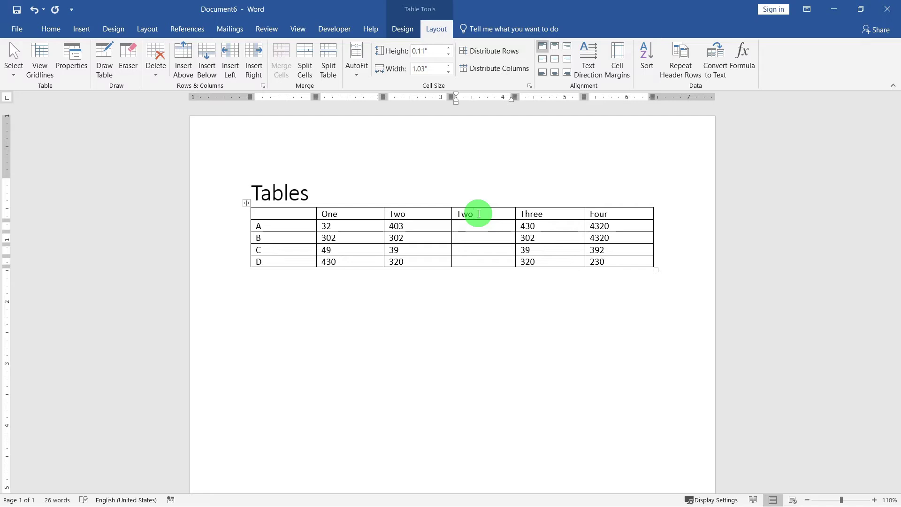
text( 1/2)
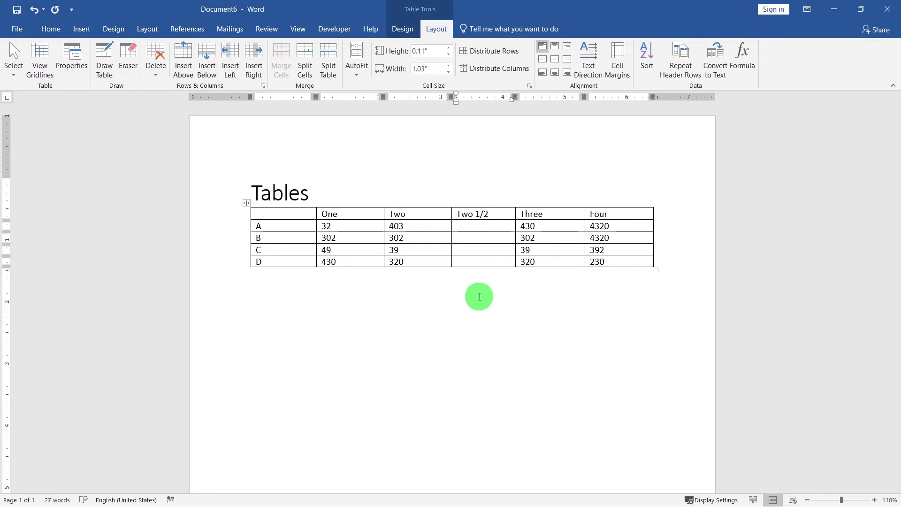
Step: Fill the Two ½ column for rows A to D with 4345, 345, 23 and 786
key(Down)
text(4345)
key(Down)
text(345)
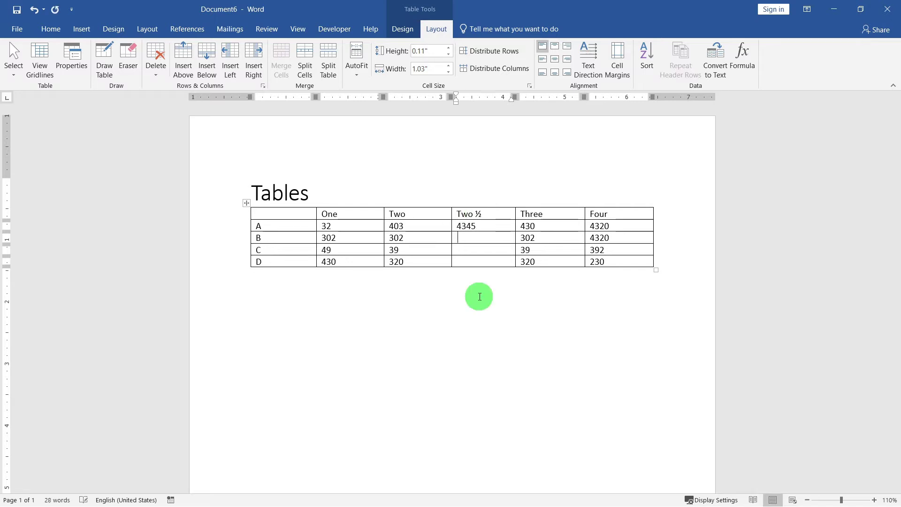
key(Down)
text(23)
key(Down)
text(786)
Step: Insert a row above the table's header row and merge all its cells into one
click(285, 210)
click(183, 58)
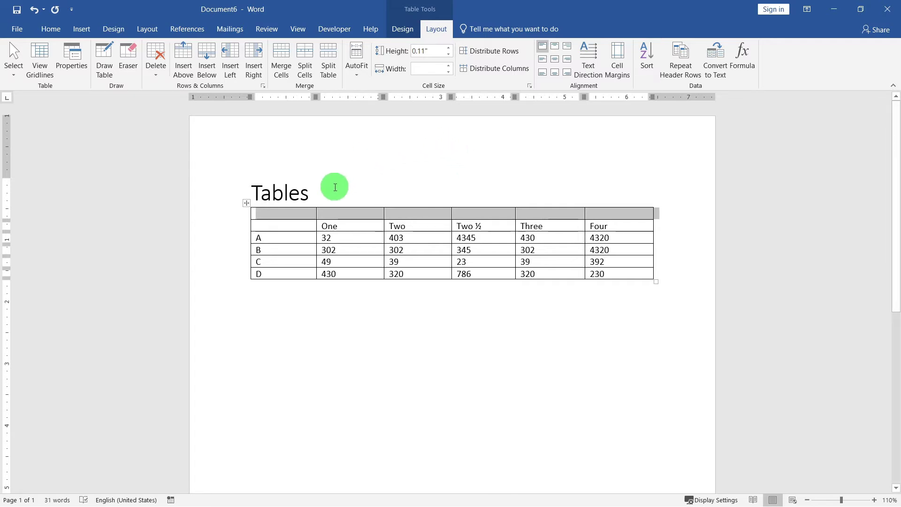
click(267, 214)
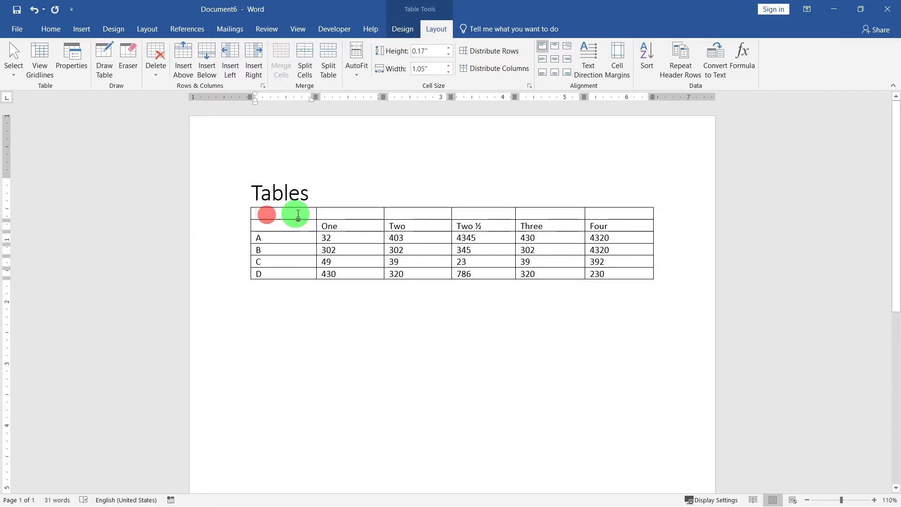
shift+click(609, 211)
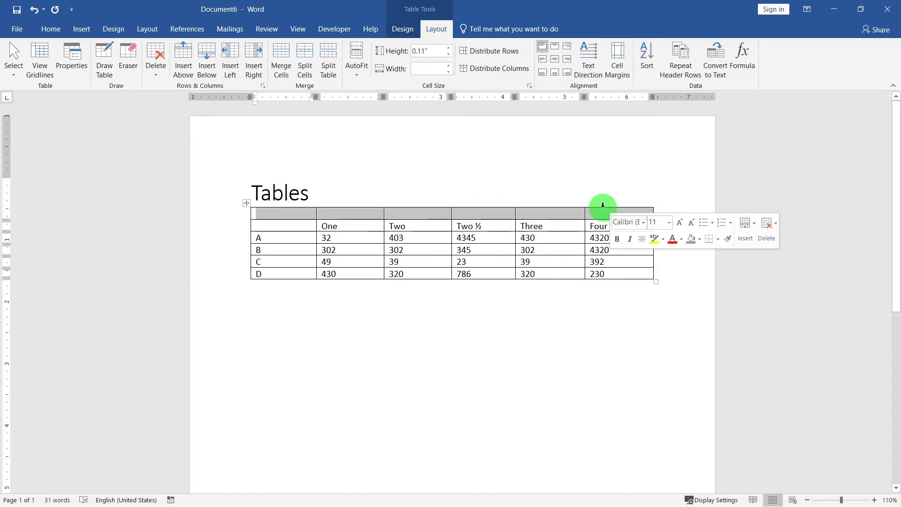
click(287, 53)
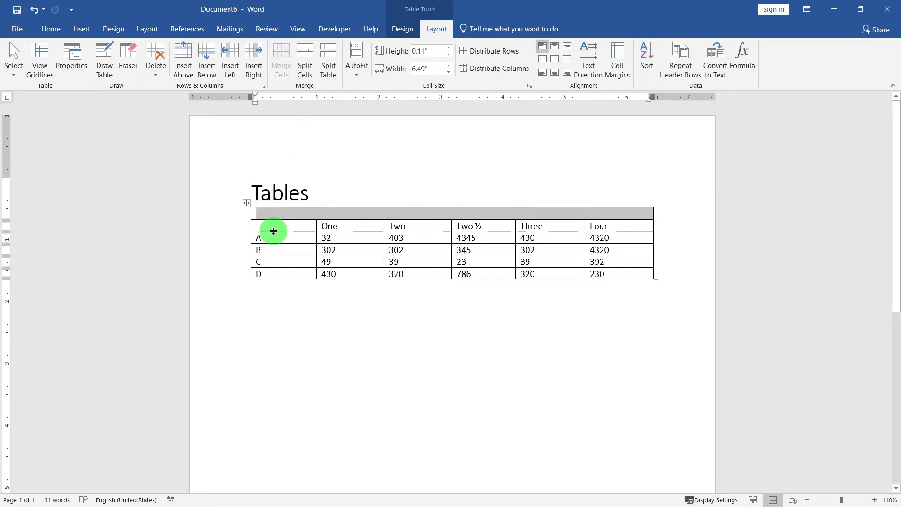
Step: Enter the table title "Some Super Useful Data" in the merged cell, with its spelling corrected
click(272, 214)
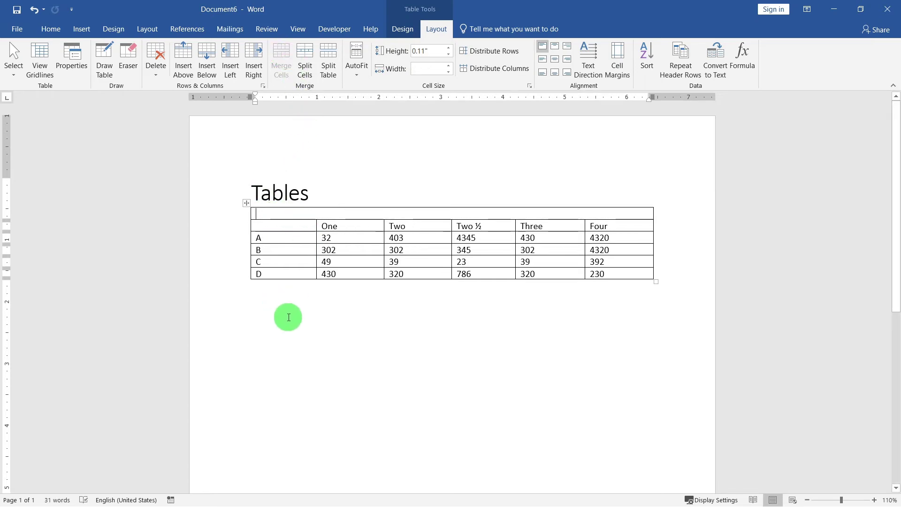
text(Some Super Useful Data)
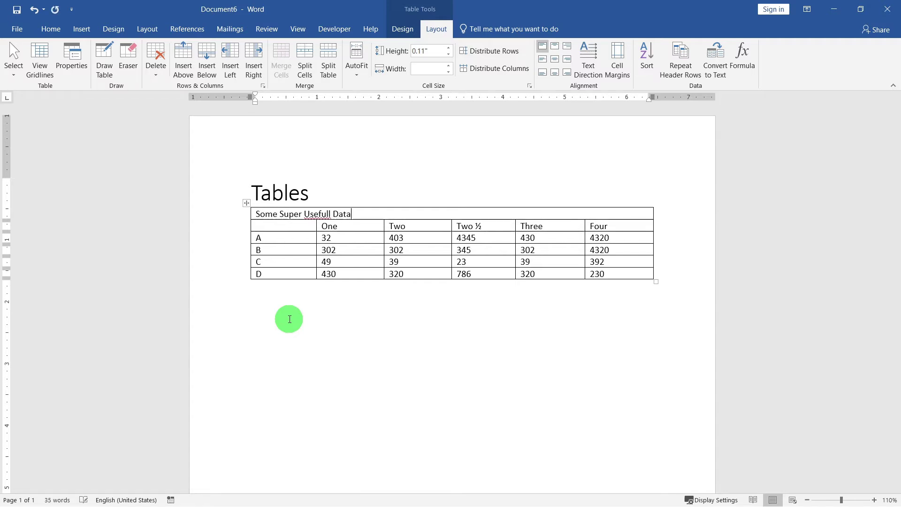
click(329, 214)
Step: Add a Heading 1 line above the table reading "Table Inserted By Highlighting Number of Rows and Columns"
key(ctrl+shift+Return)
click(447, 60)
text(Ta)
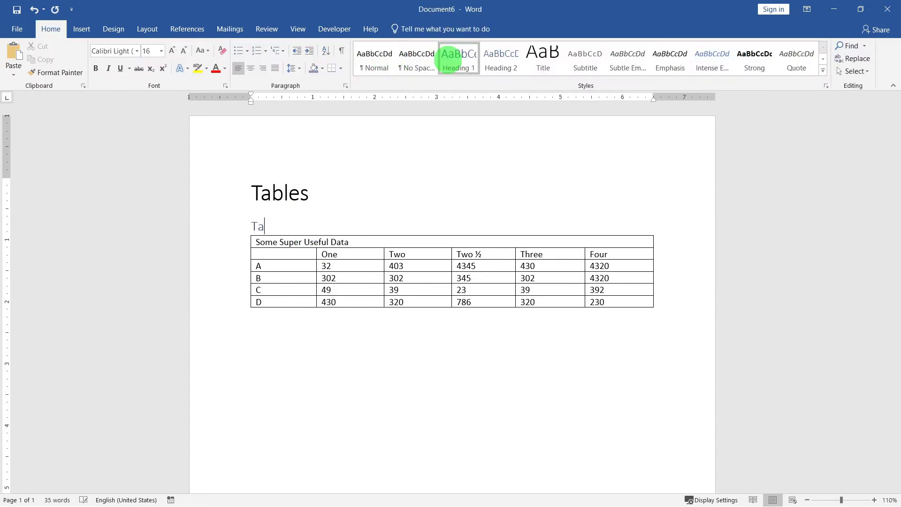
text(ble Inserted using)
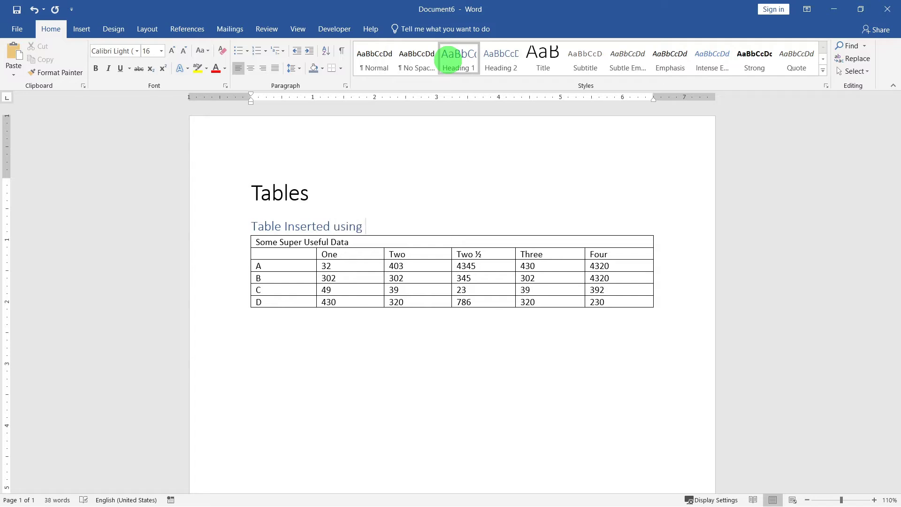
key(BackSpace)
key(BackSpace)
key(BackSpace)
key(BackSpace)
key(BackSpace)
key(BackSpace)
text(By Highlighting)
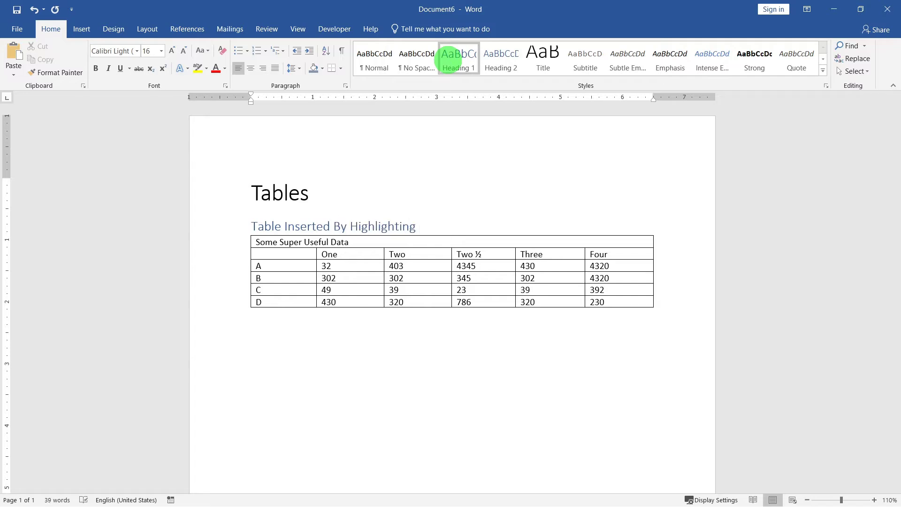
text( Number of Rows and Columns)
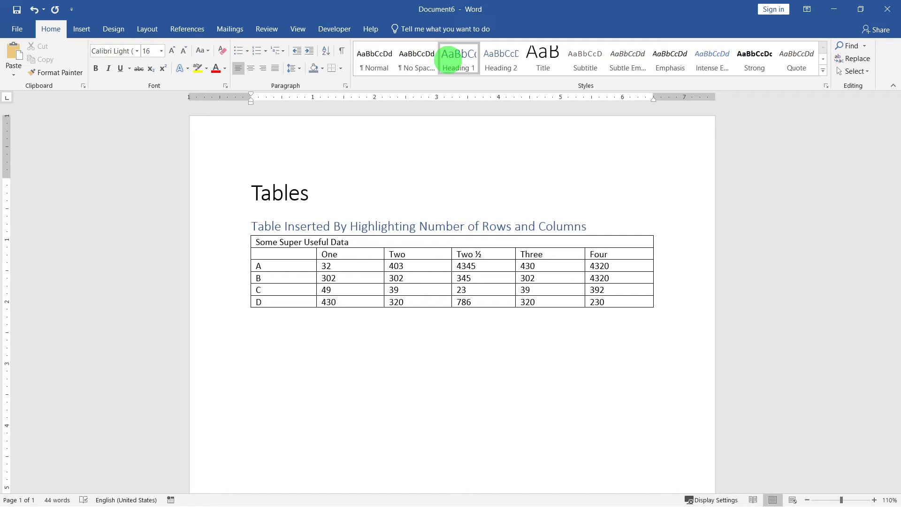
Step: Add the heading "Insert Table That Only Takes up Needed Space" below the table, followed by a new line
click(313, 372)
text(Inser)
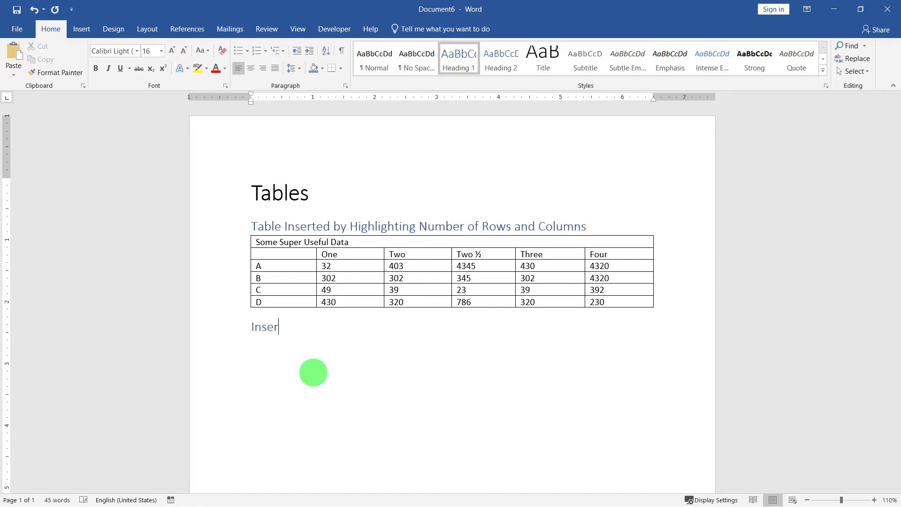
text(t Table That Only Takes up Needes)
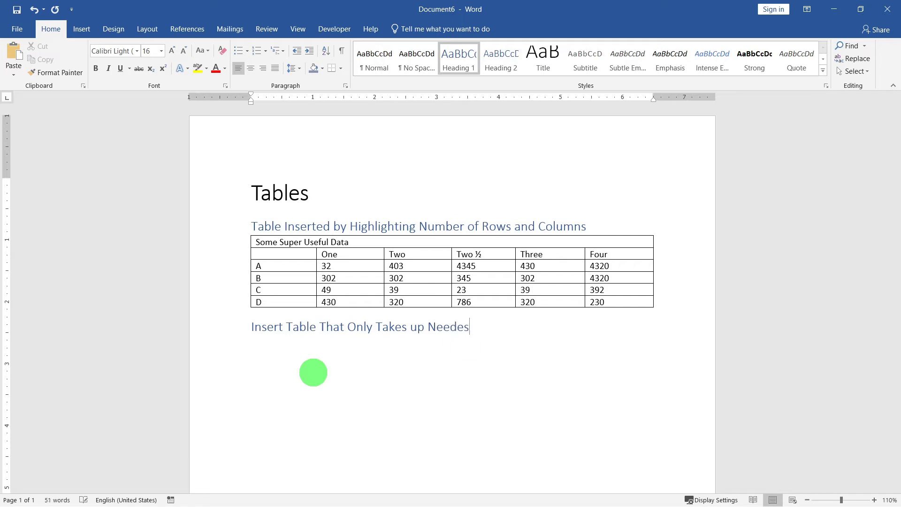
key(BackSpace)
text(d Space)
key(Return)
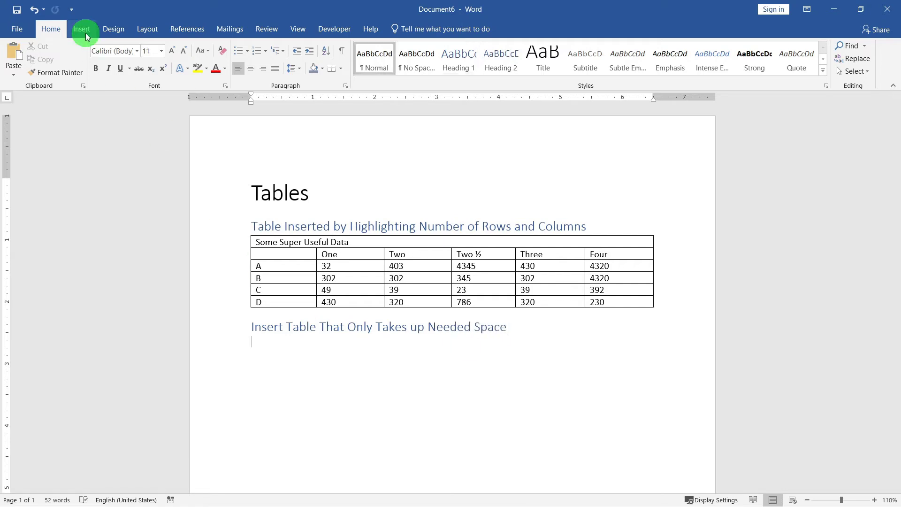
Step: Insert a table with 4 columns and 2 rows, set to AutoFit to contents, under the second heading
click(86, 29)
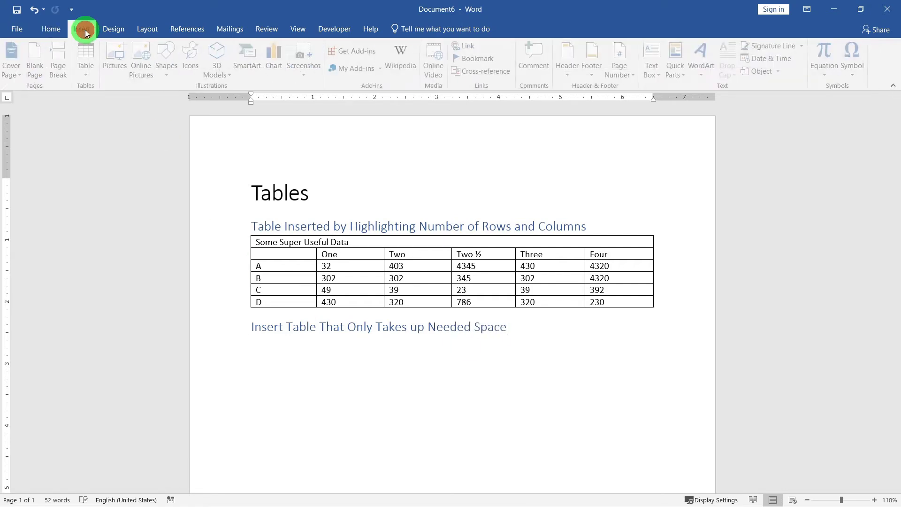
click(89, 75)
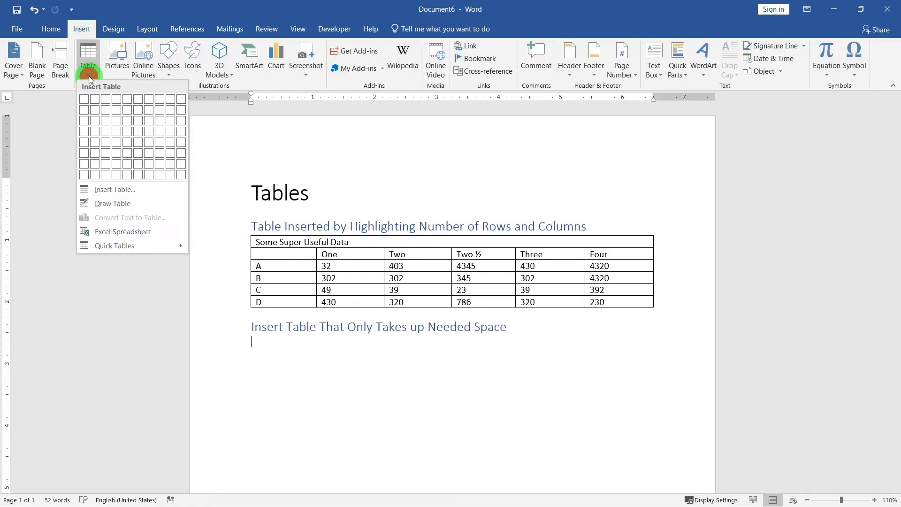
click(116, 189)
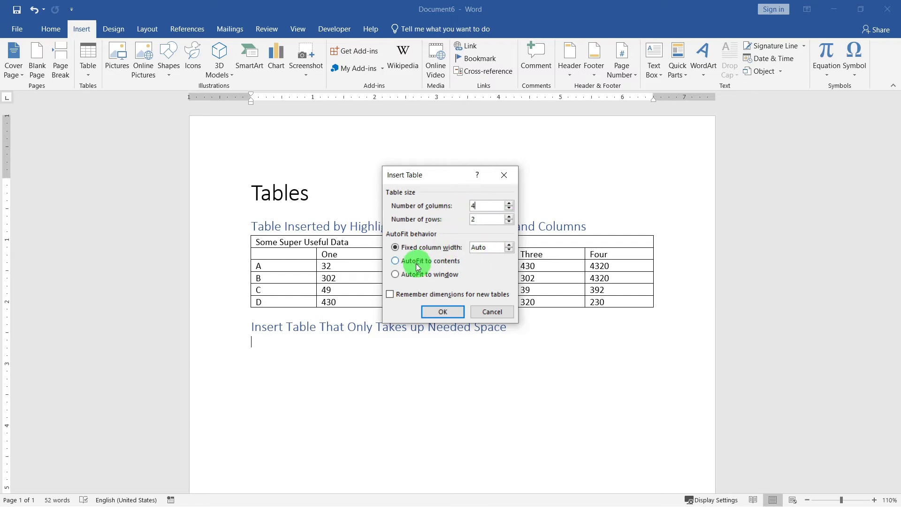
click(404, 262)
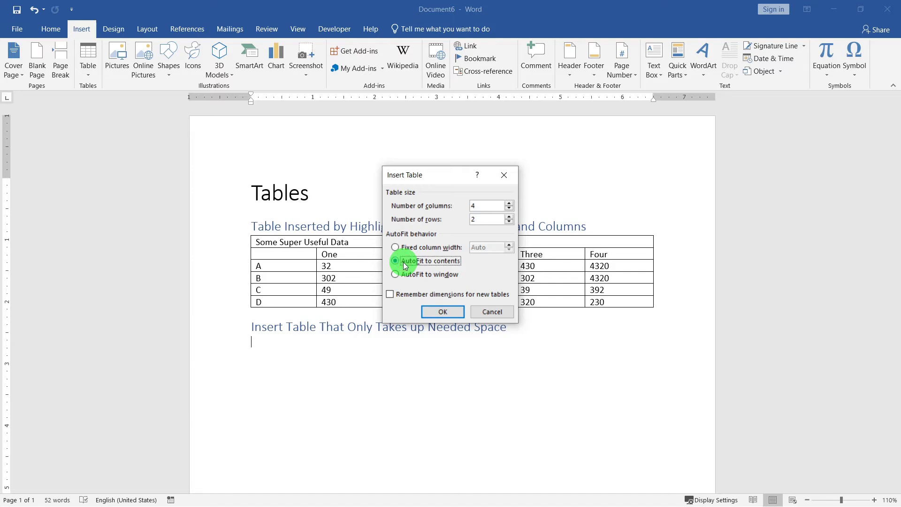
click(433, 313)
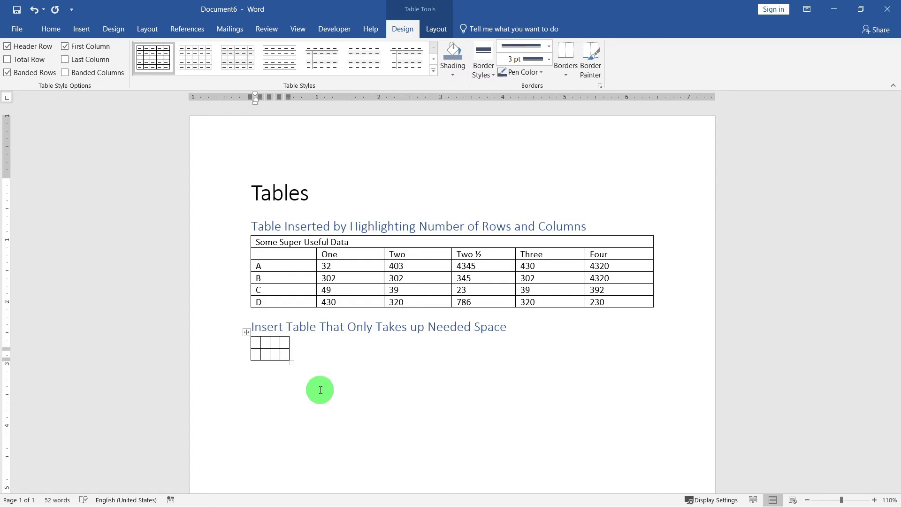
Step: Fill the new table's header row with Monday, Tuesday and Wednesday, leaving the first cell blank
text(Monday)
key(Tab)
text(Tuesday)
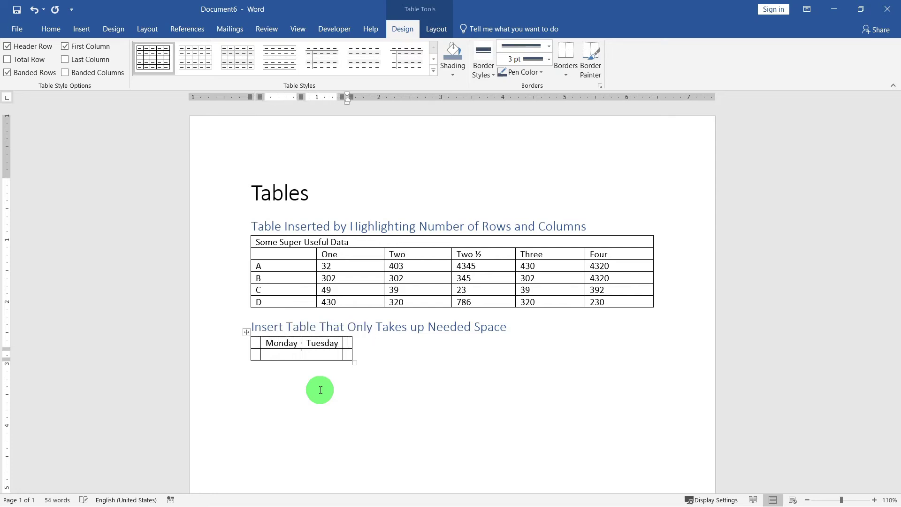
key(Tab)
text(Wedne)
key(Return)
Step: Fill the second row with a person's first name and the values 4, 5 and 6, and add a new row below
key(Tab)
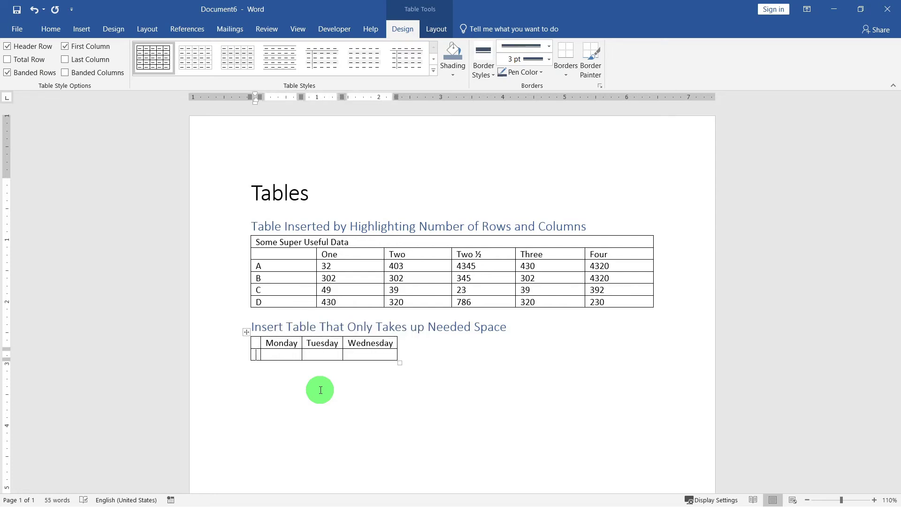
text(Joe )
text(4)
key(Tab)
text(5)
key(Tab)
text(6)
key(Tab)
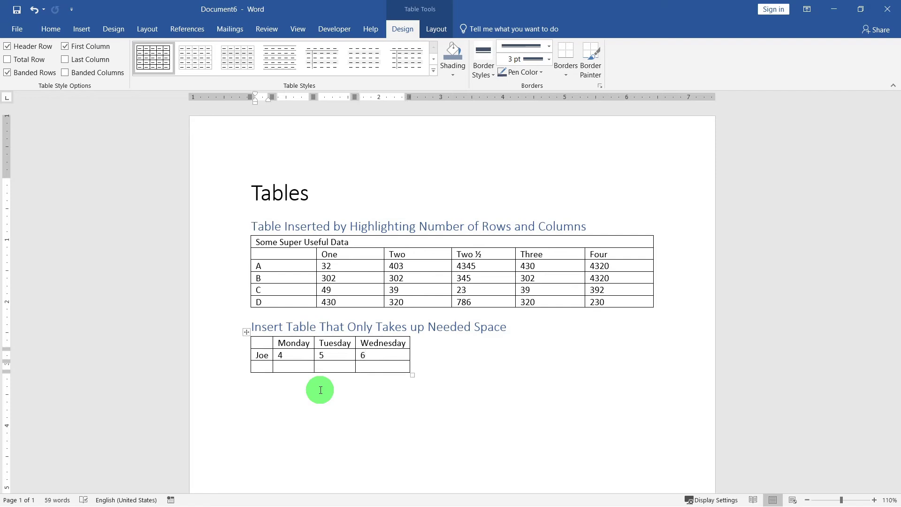
Step: Fill the third row of the second table with a person's first name and the values 4, 9 and 8, and add a new row below
text(Fred)
key(Tab)
text(4)
key(Tab)
text(9	8)
key(Tab)
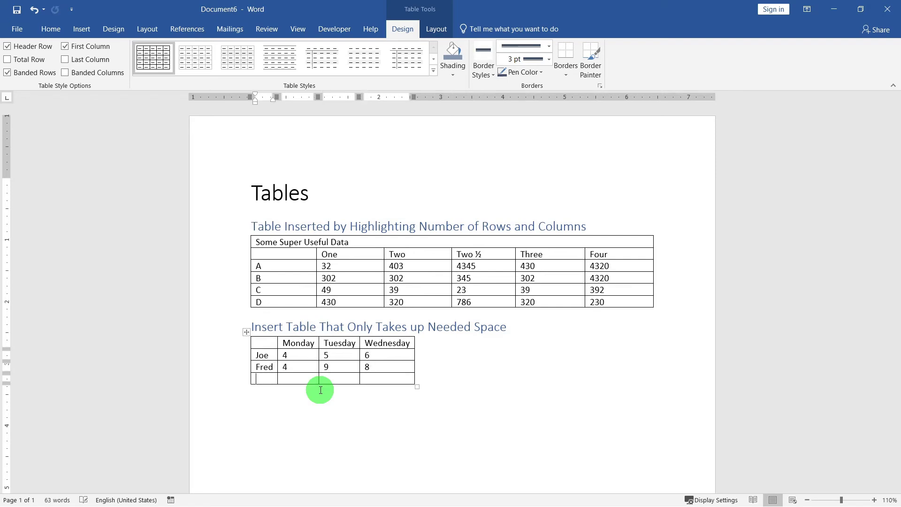
Step: Fill the last row of the second table with a person's first name and the values 4, 5 and 0
text(Sam)
key(Tab)
text(45)
key(Tab)
text(0)
click(383, 442)
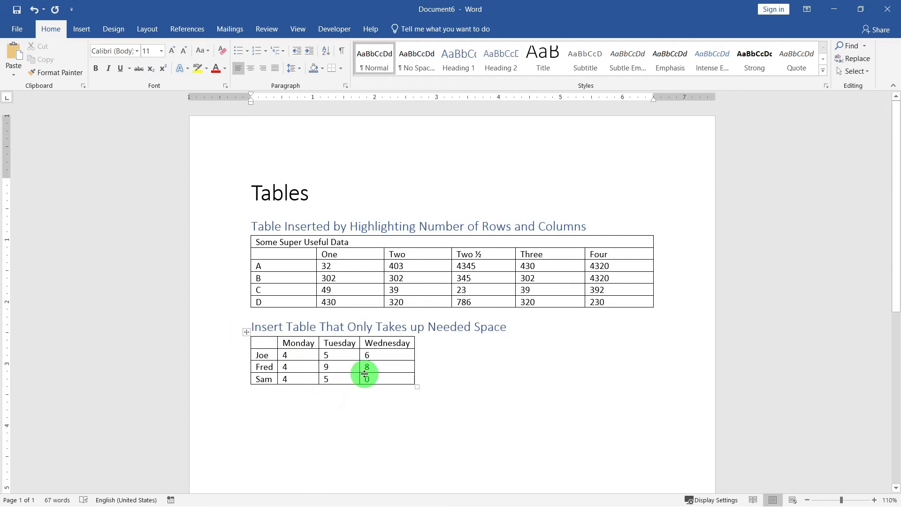
Step: Insert the caption "Table 1 How Much Coffee" below the second table
right_click(246, 332)
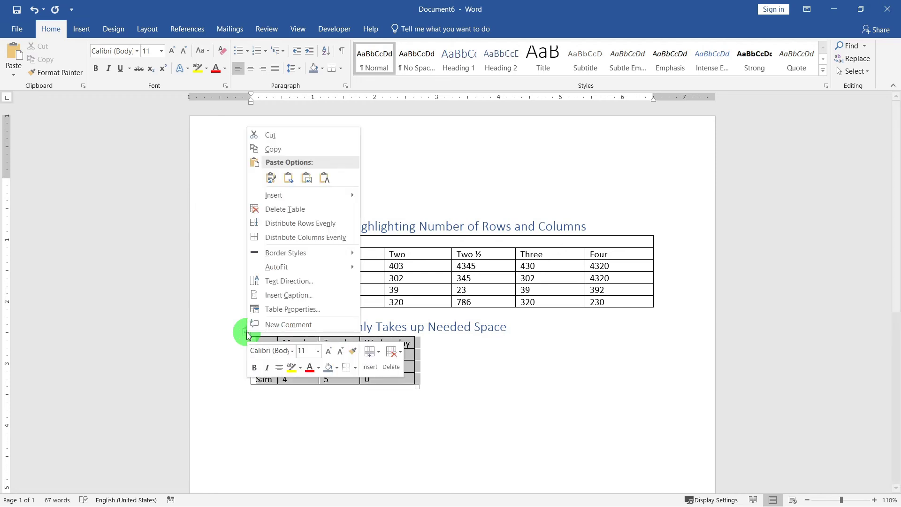
click(289, 295)
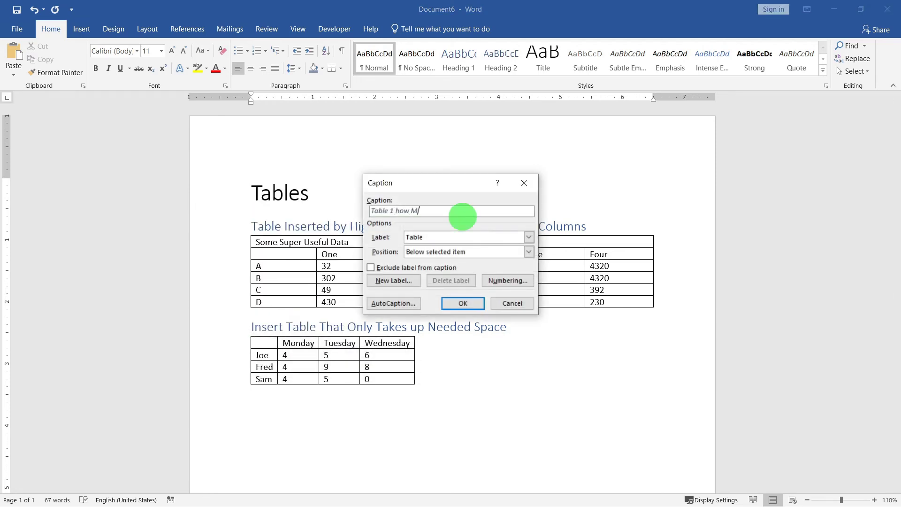
key(BackSpace)
key(BackSpace)
key(BackSpace)
key(BackSpace)
key(BackSpace)
text(How Much Coffe)
click(473, 308)
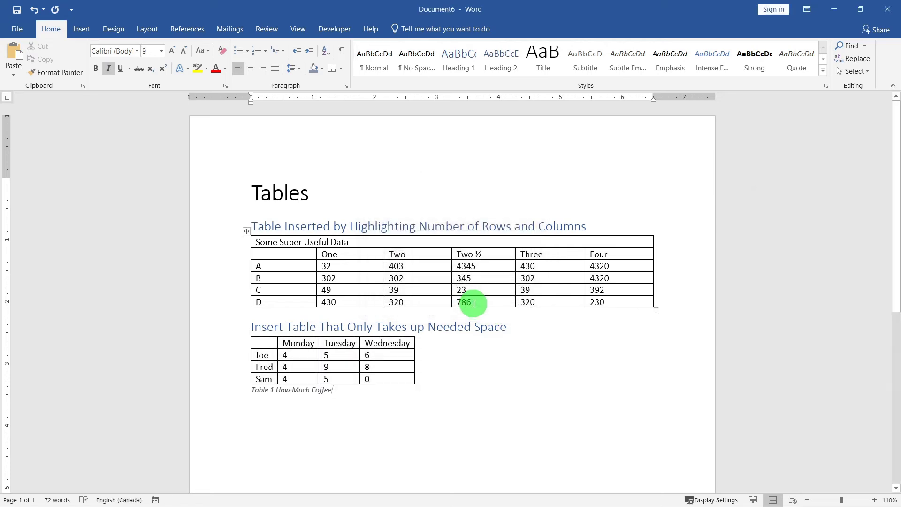
click(563, 350)
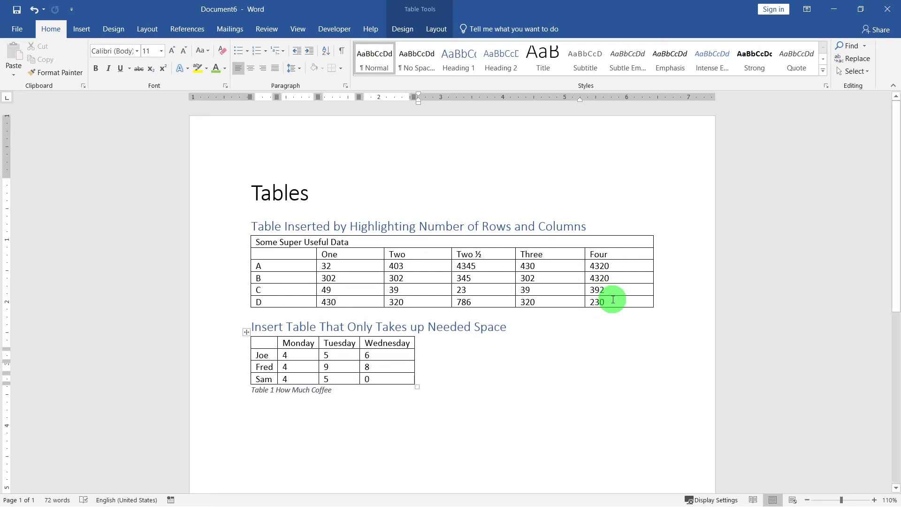
Step: Set the row height to 0.6" for the column-heading row and rows A to D of the first table
drag(613, 299, 356, 254)
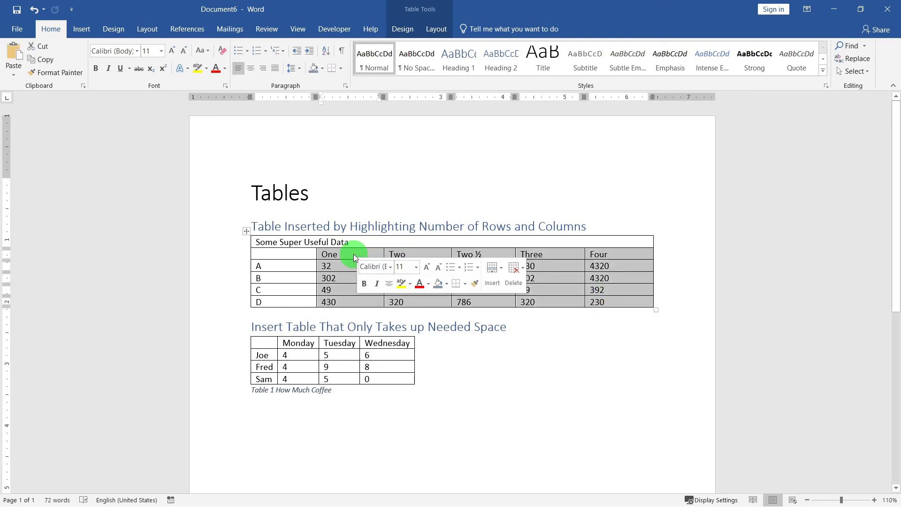
click(432, 29)
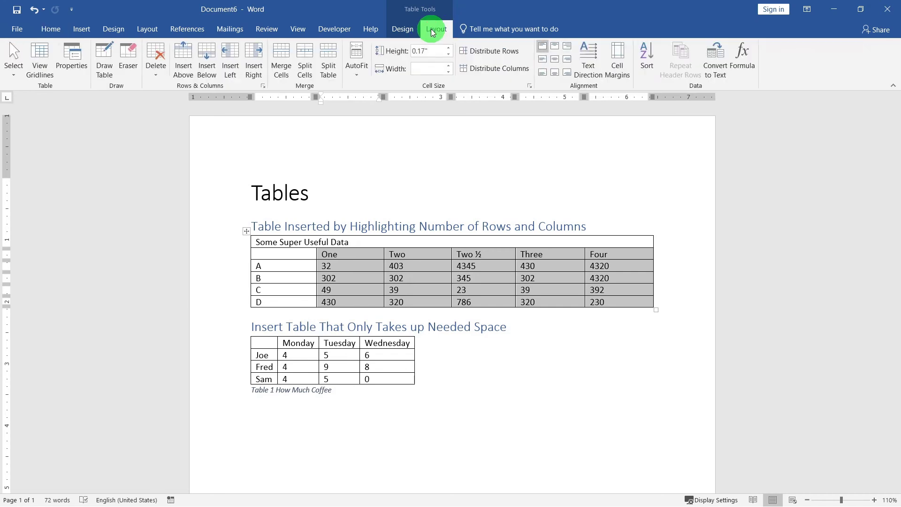
click(393, 51)
text(0.6)
click(621, 416)
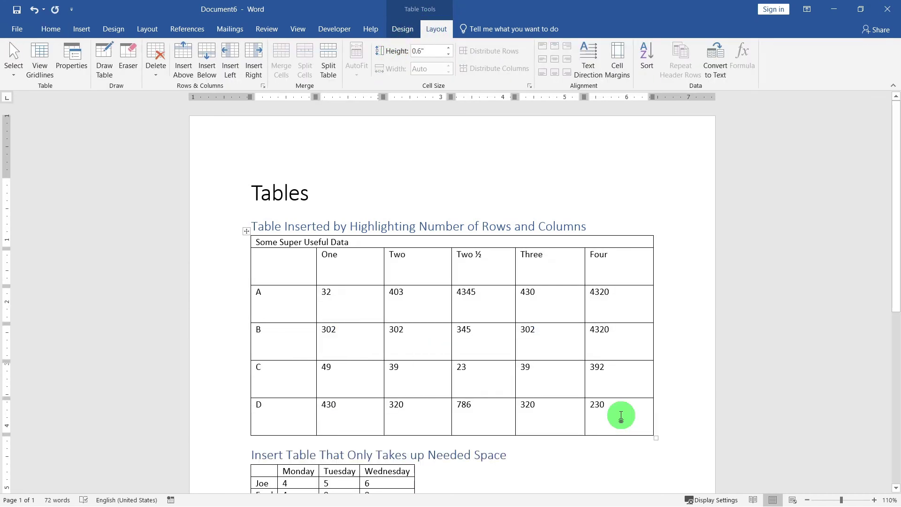
Step: Try several cell alignments on the numeric values in rows A to D of the first table, and settle on centred both horizontally and vertically
drag(621, 416, 322, 292)
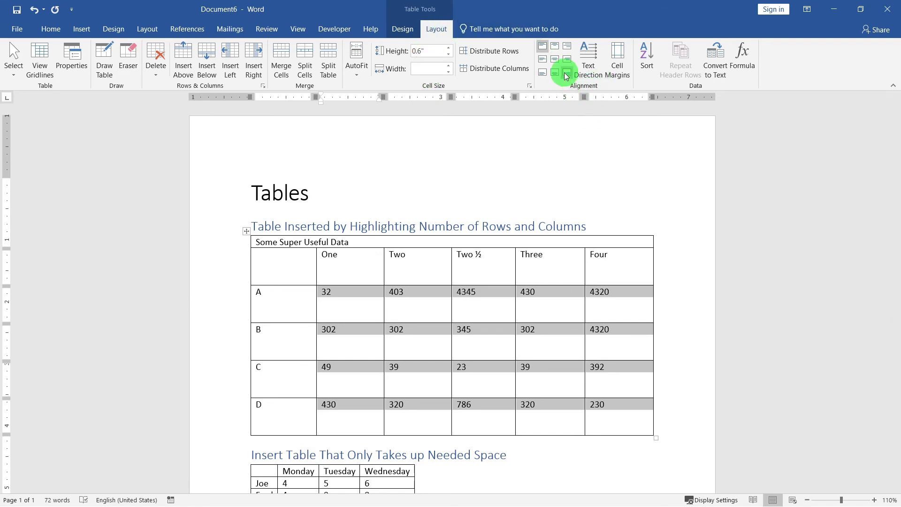
click(555, 45)
click(566, 47)
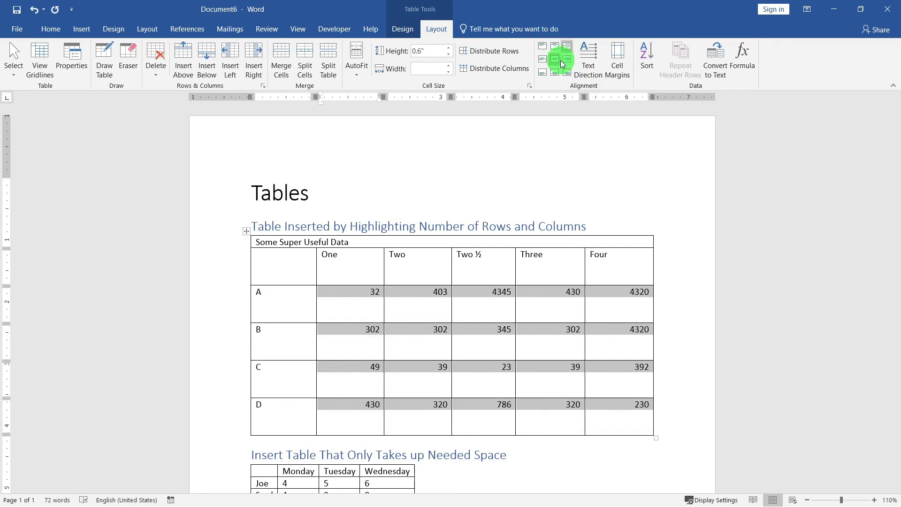
click(567, 60)
click(555, 59)
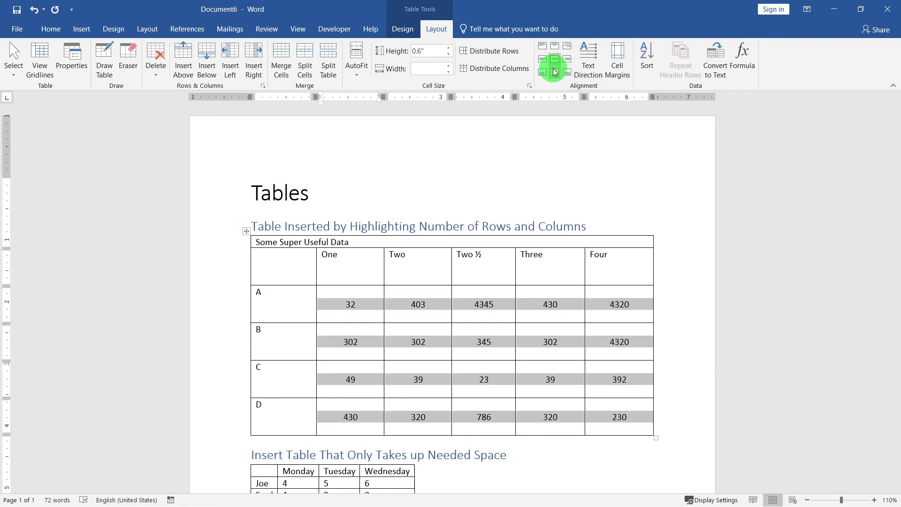
click(555, 71)
click(554, 60)
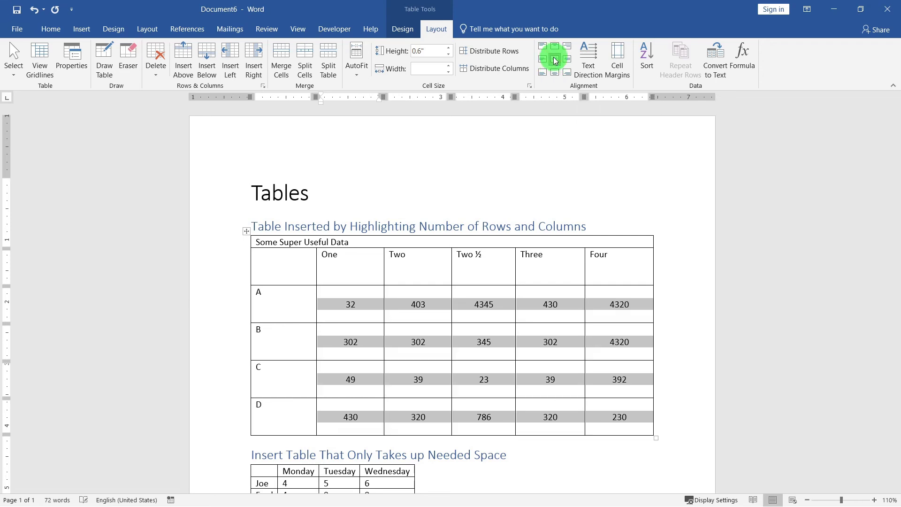
click(698, 365)
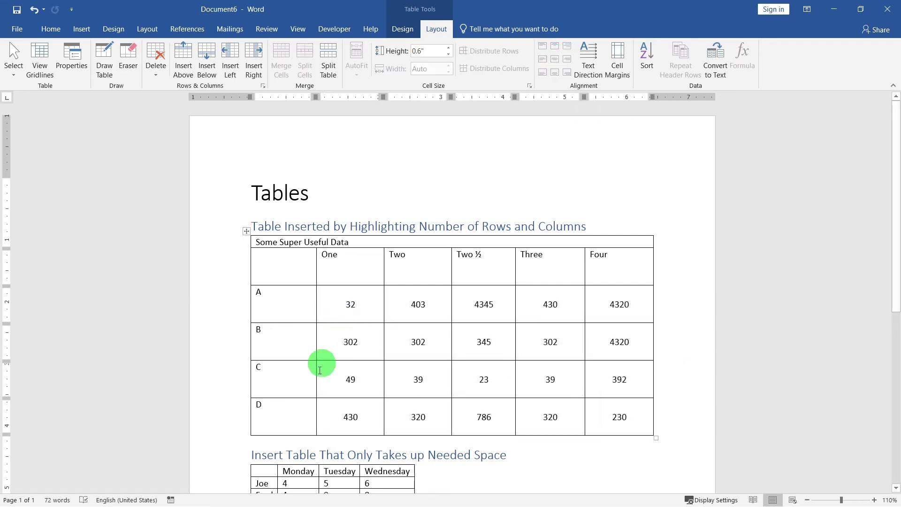
Step: Cycle the text direction of the row labels A to D through the rotated orientations and back to horizontal
drag(301, 418, 255, 297)
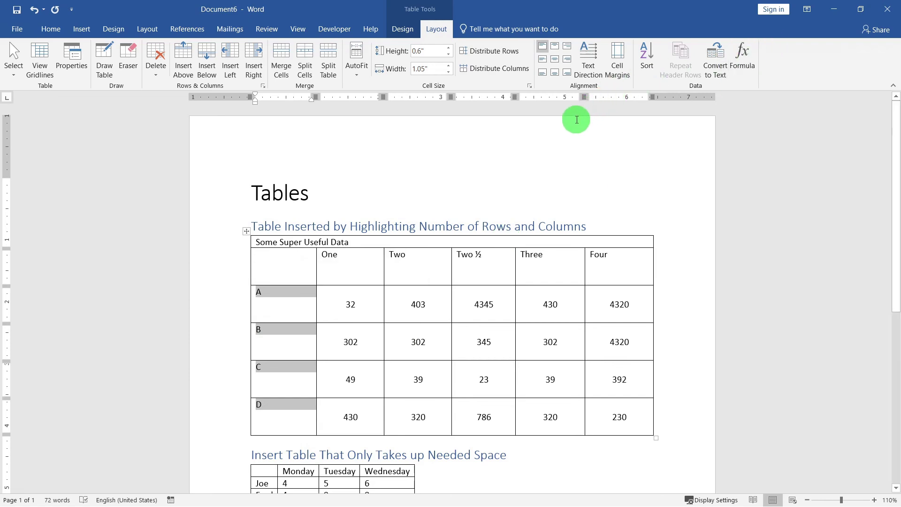
click(586, 59)
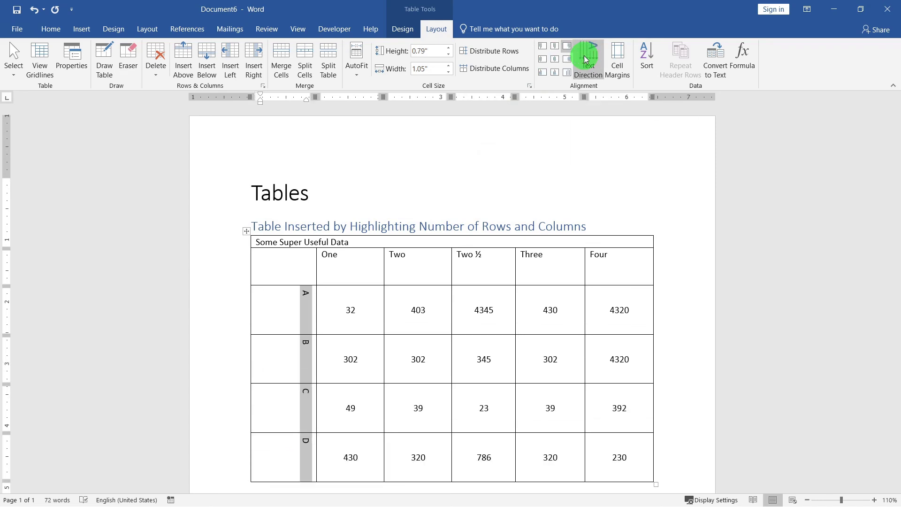
click(586, 58)
click(585, 59)
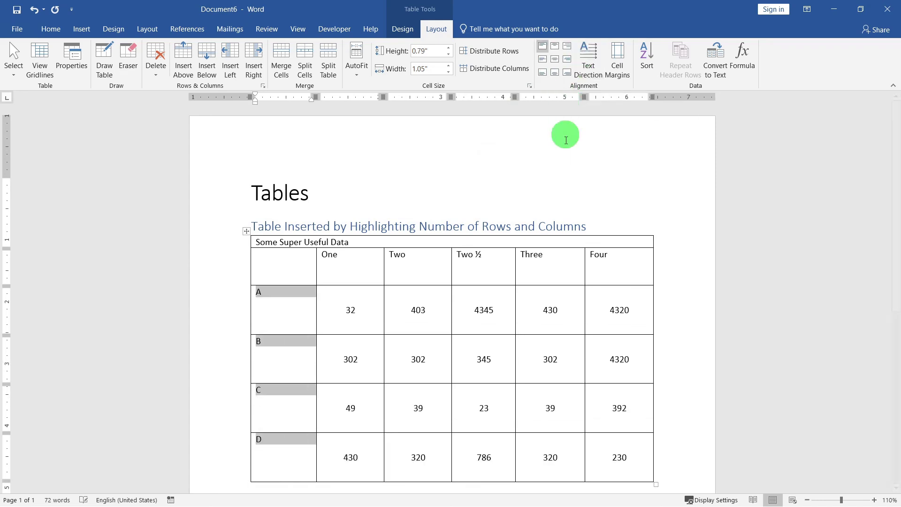
Step: Set the first table's default cell margins to 0.07" at the top and 0.11" at the left
scroll(692, 389, down, 1)
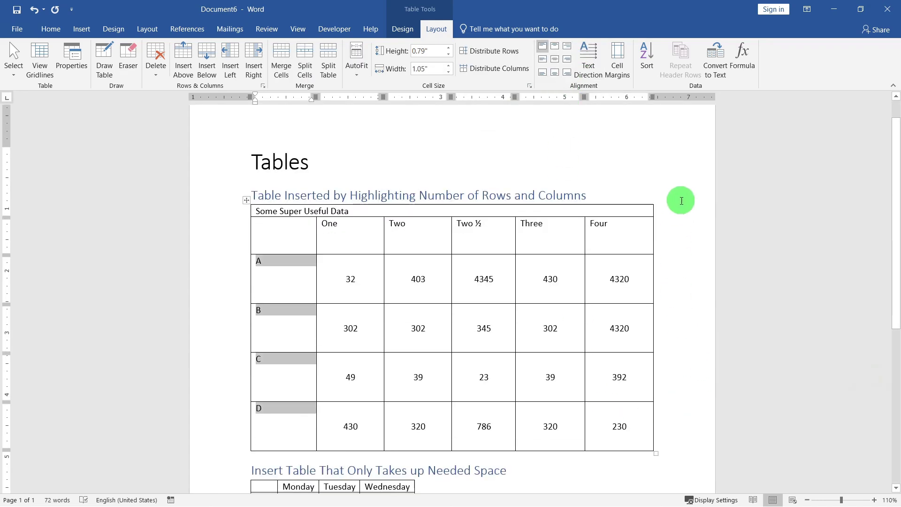
click(619, 79)
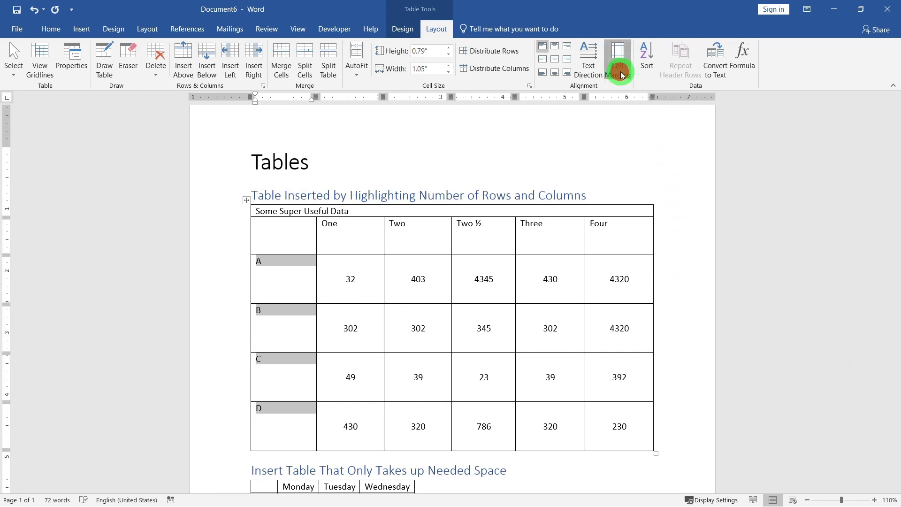
click(448, 211)
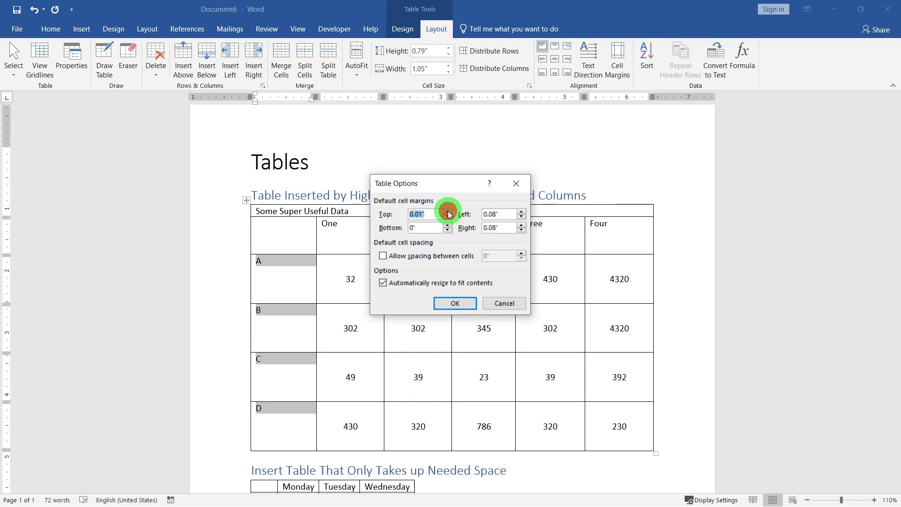
click(448, 212)
click(448, 212)
click(448, 211)
click(448, 211)
click(448, 212)
click(448, 212)
click(518, 213)
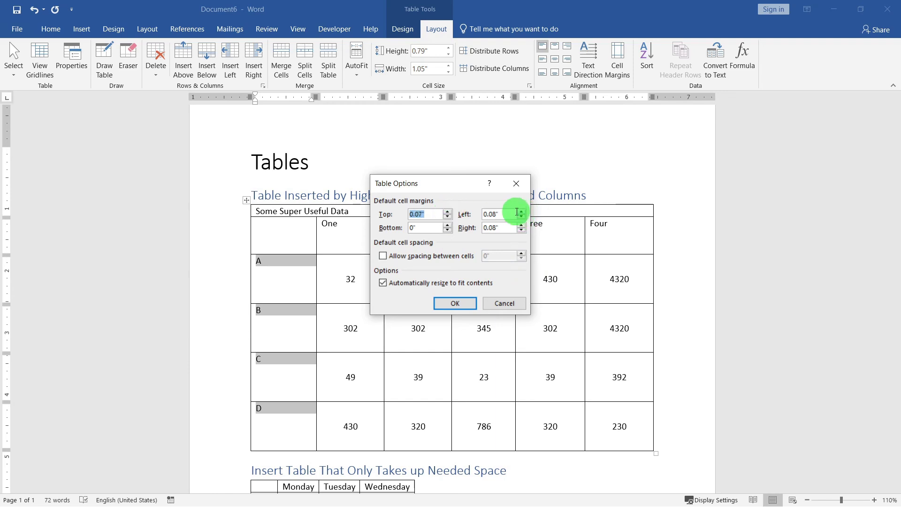
click(522, 212)
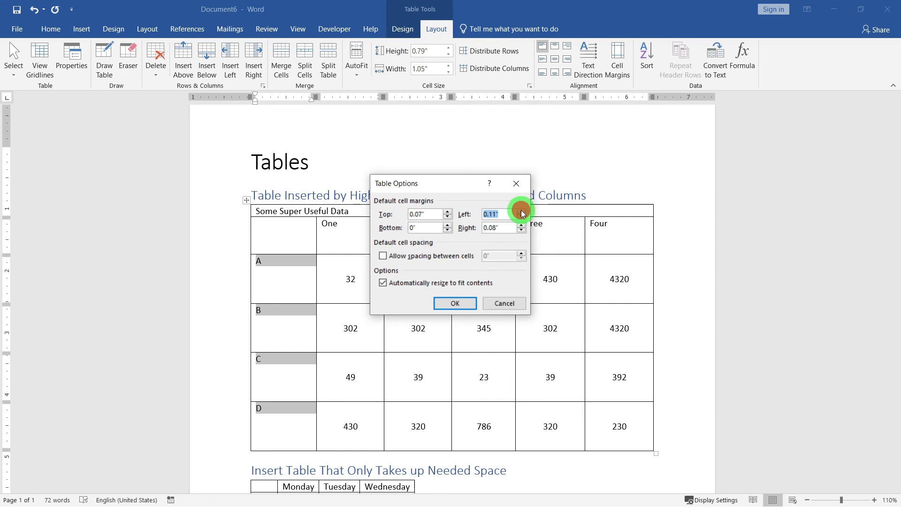
click(455, 302)
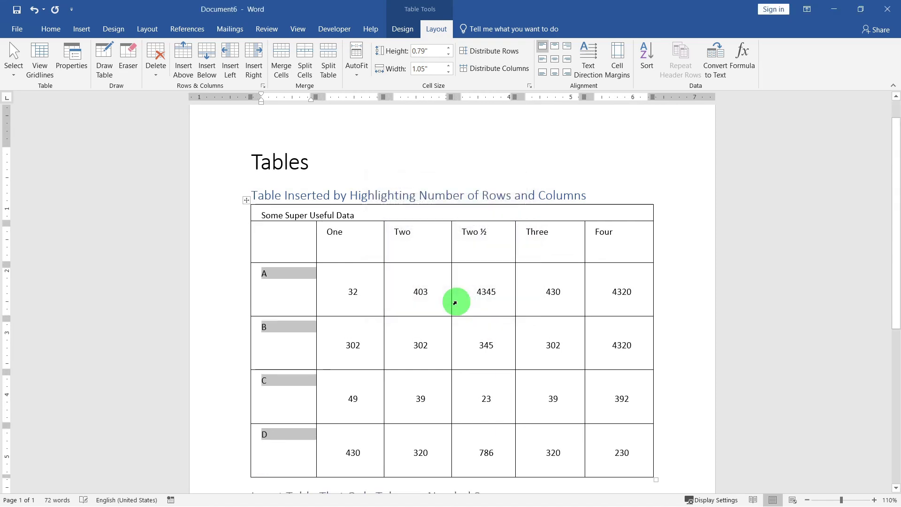
click(694, 326)
Step: Split the cell containing 403 in row A of the first table into 2 columns and 3 rows
scroll(895, 360, down, 2)
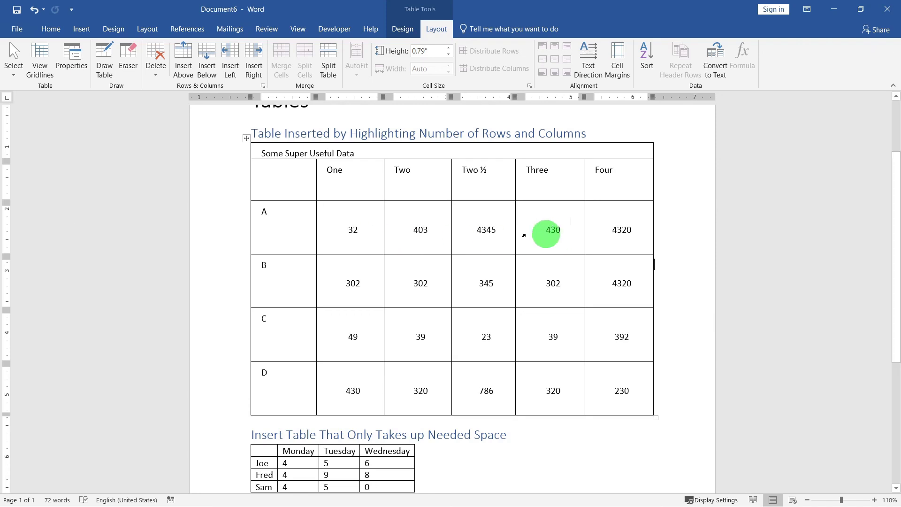
drag(437, 232, 402, 217)
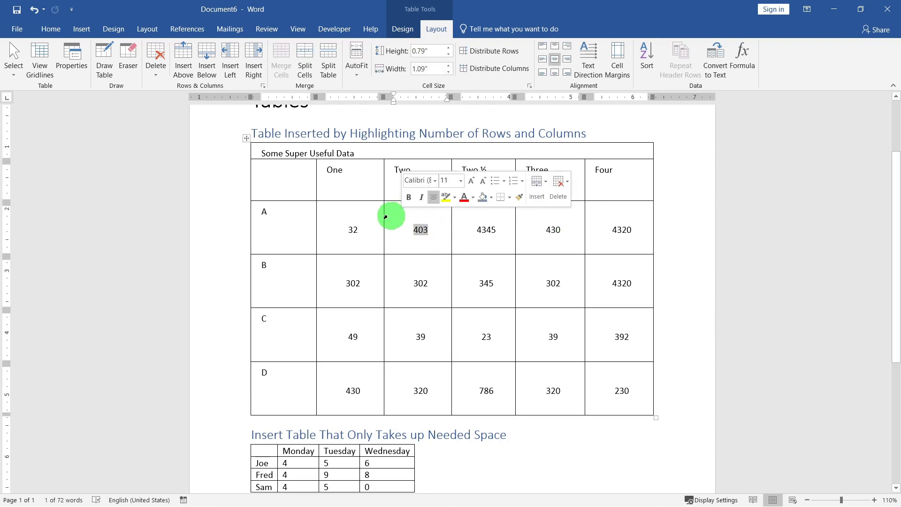
click(413, 245)
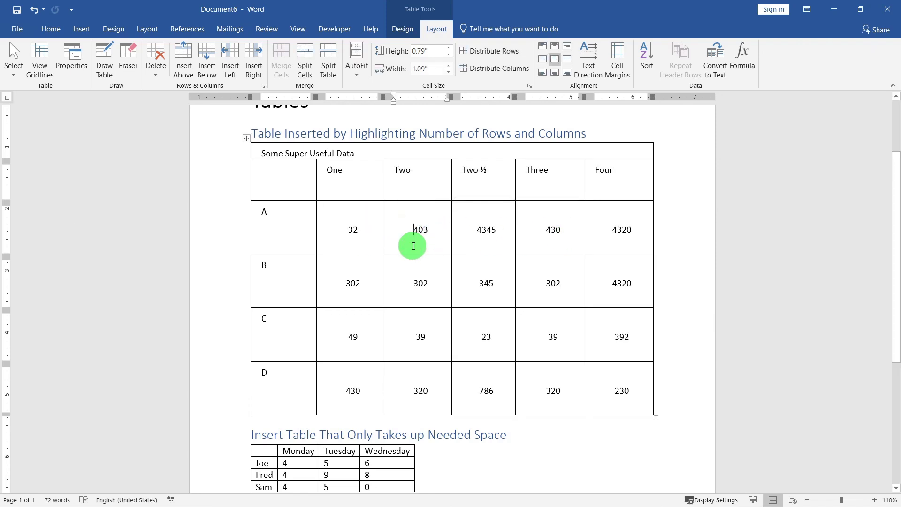
click(304, 63)
click(419, 229)
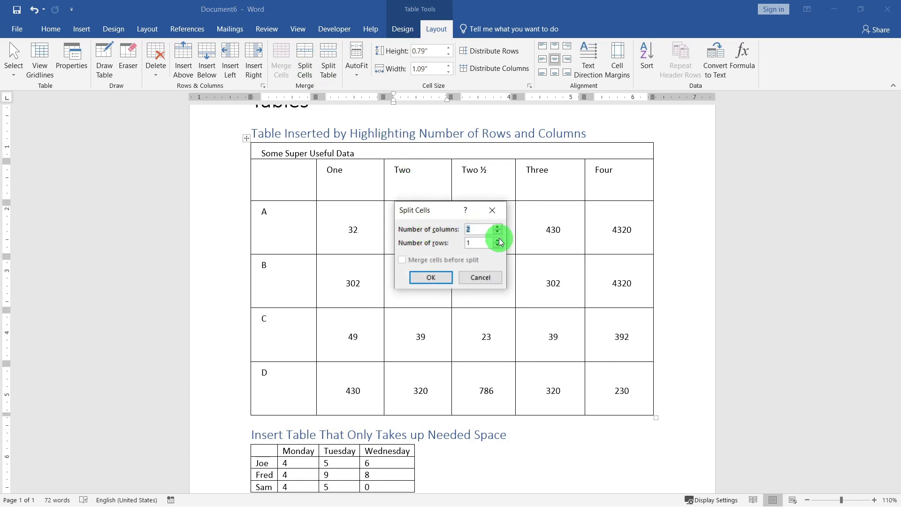
click(413, 276)
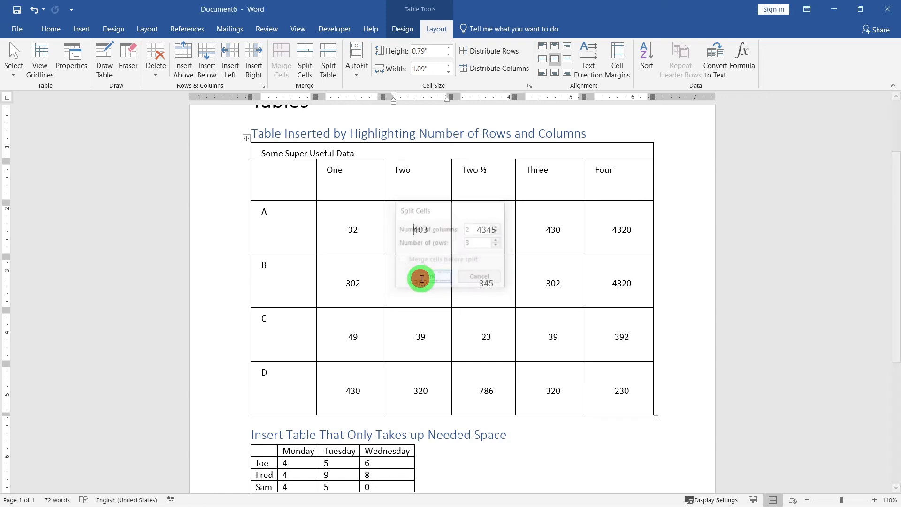
click(684, 436)
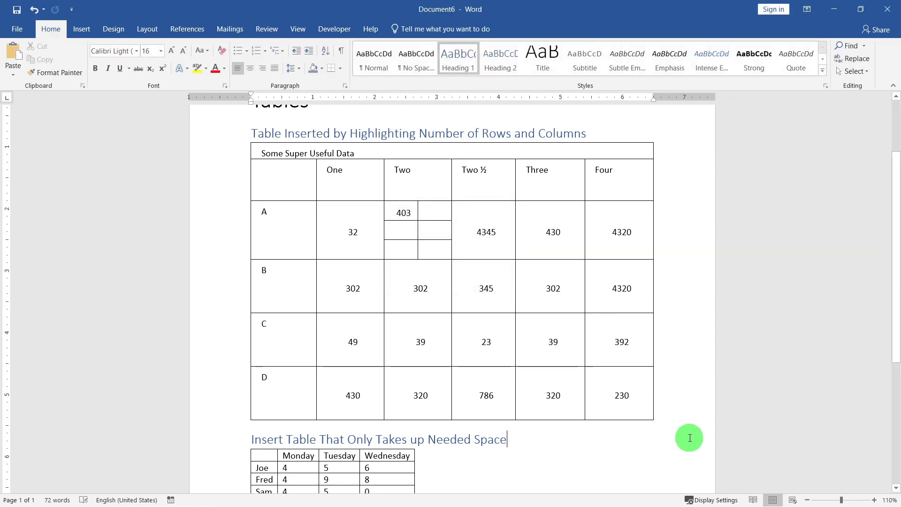